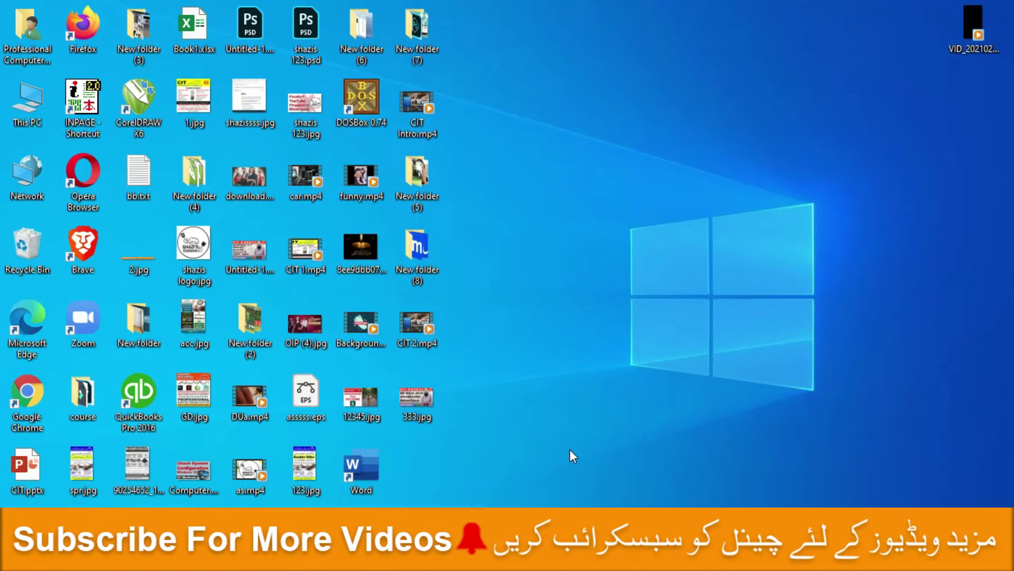
pyautogui.doubleClick(27, 393)
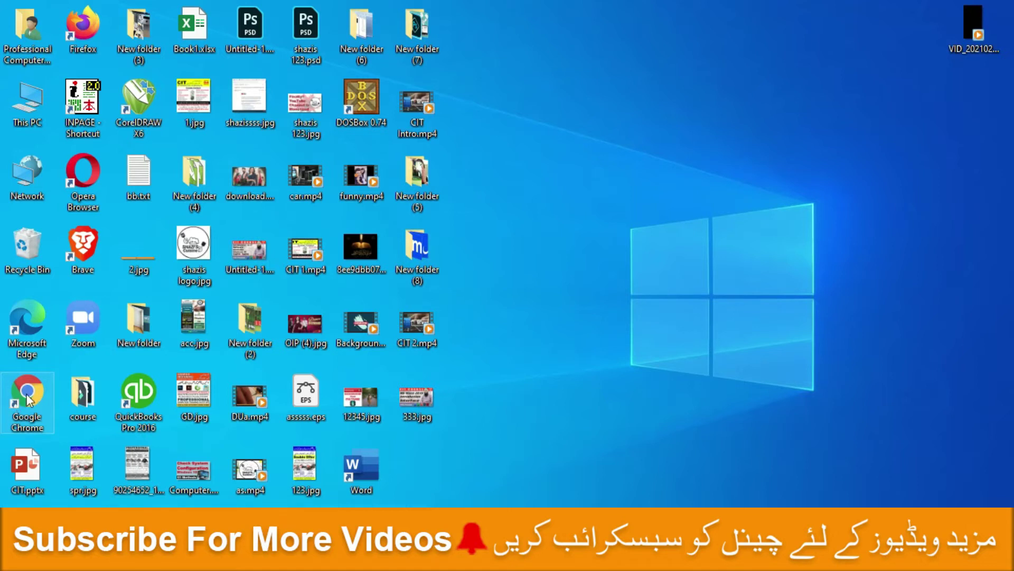
pyautogui.write('w')
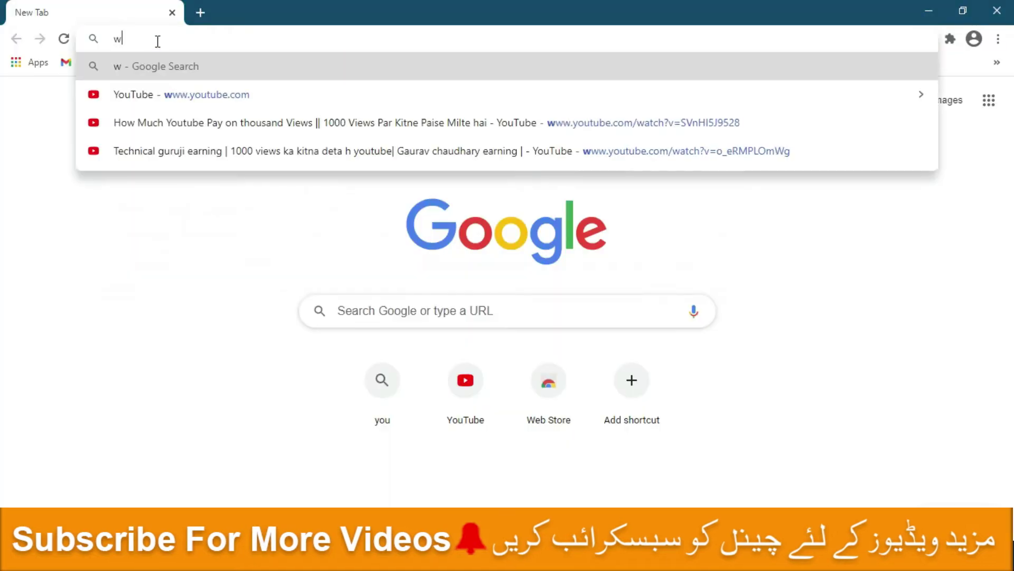
pyautogui.write('ww.gmail.co')
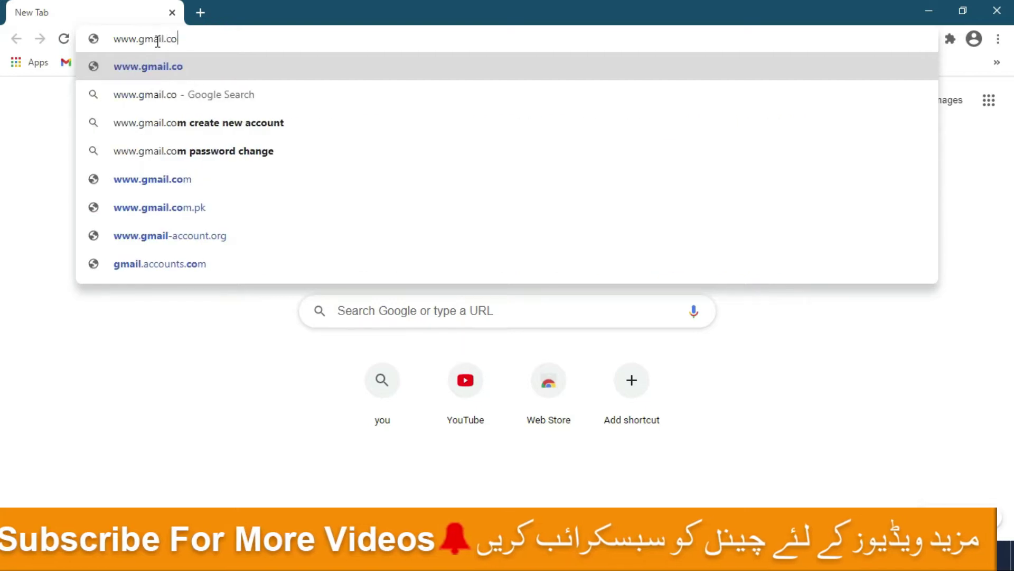
pyautogui.press('Return')
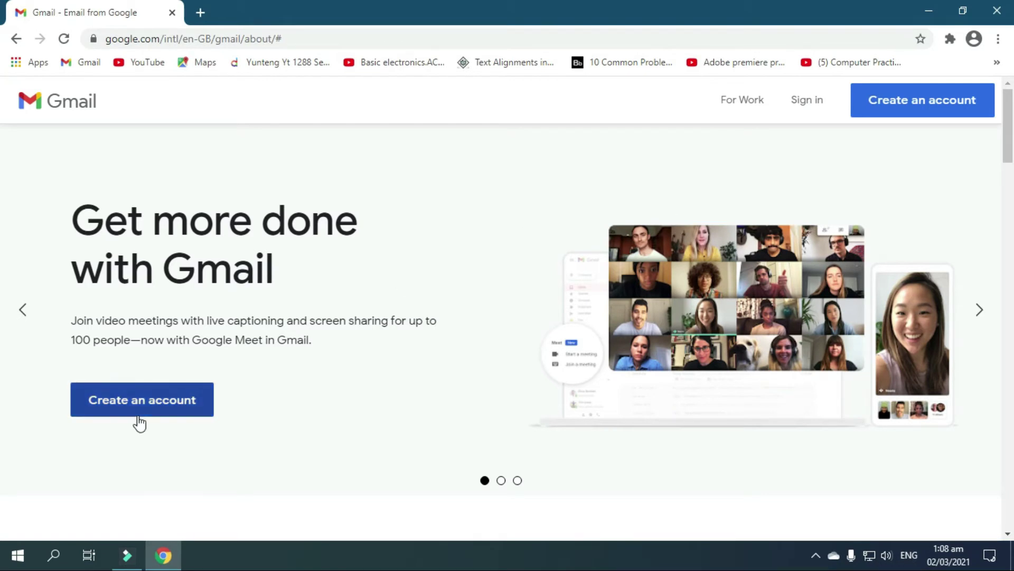
# Step: Start creating a new Google account and fill in the first and last name
pyautogui.click(138, 421)
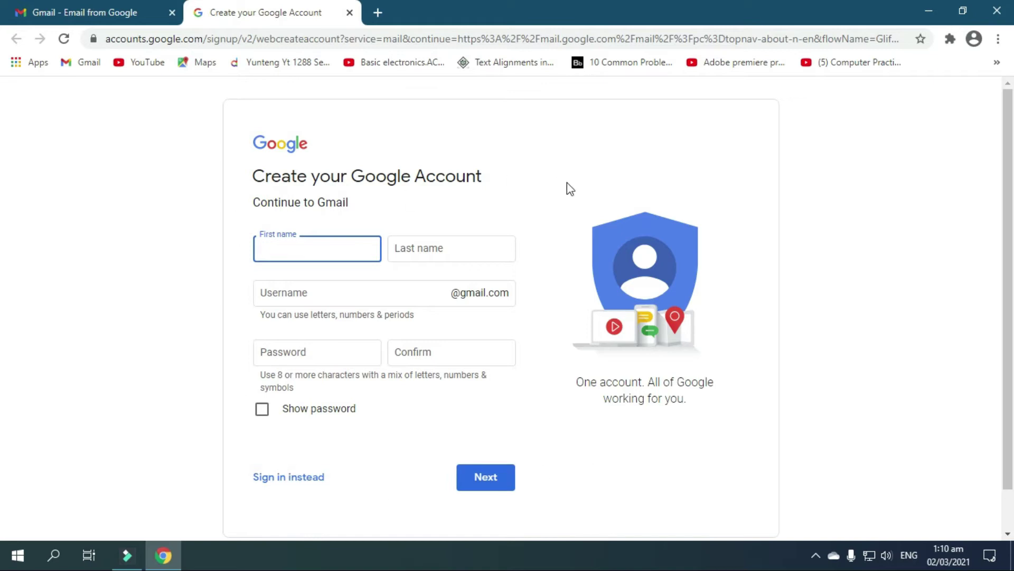
pyautogui.click(341, 241)
pyautogui.press('Tab')
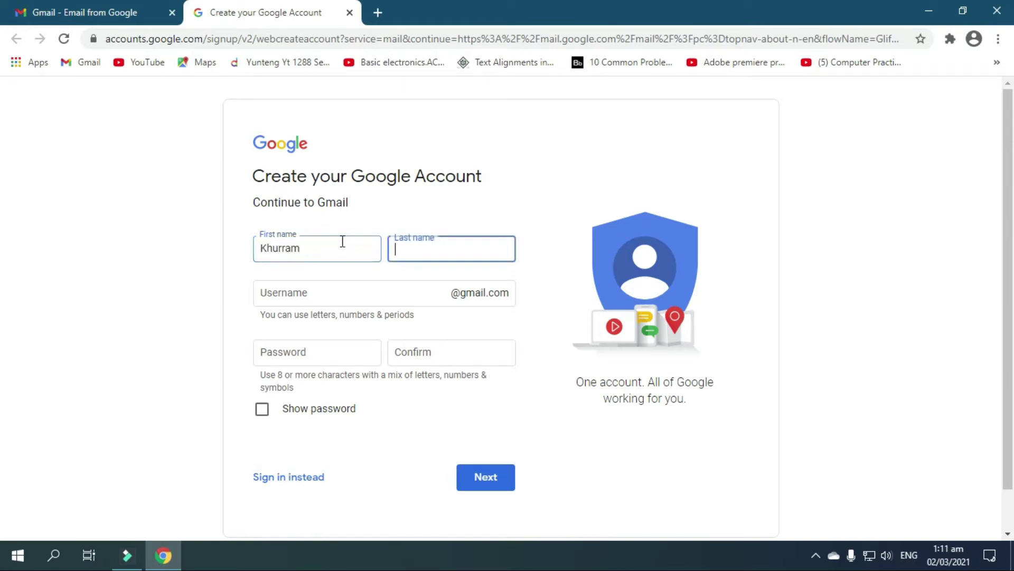
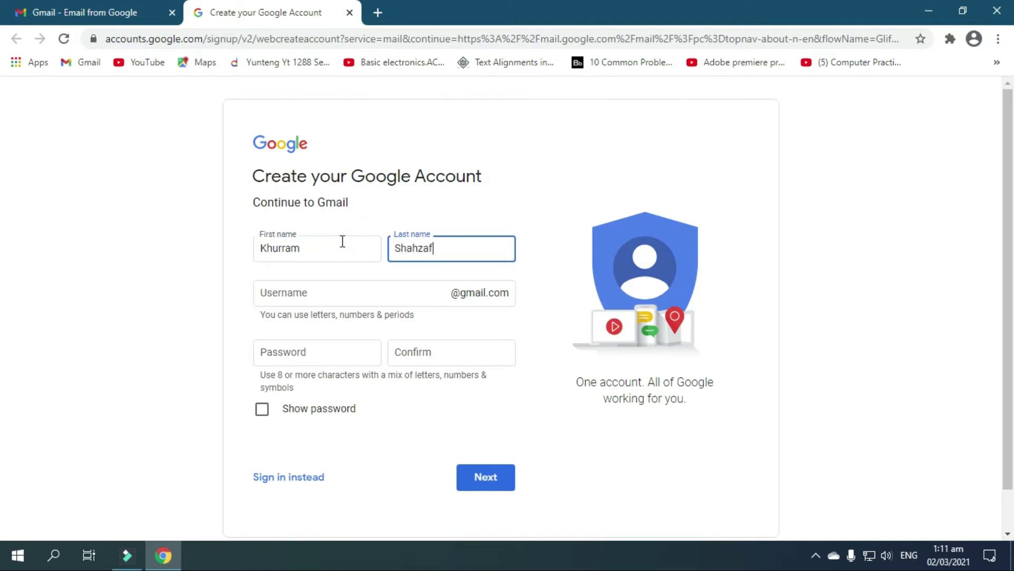
# Step: Enter a desired username and check its availability, which shows it is taken
pyautogui.press('Tab')
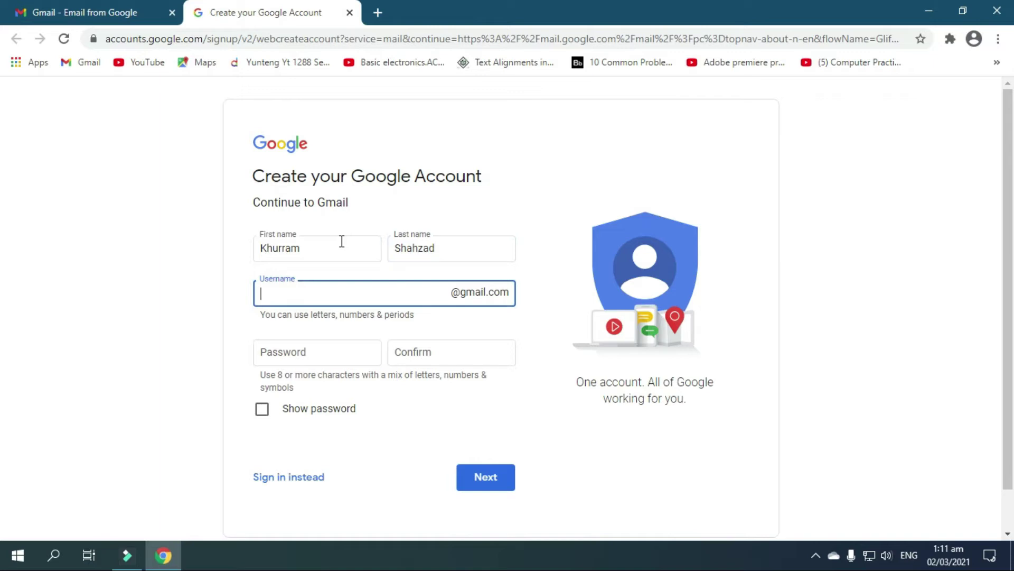
pyautogui.click(328, 320)
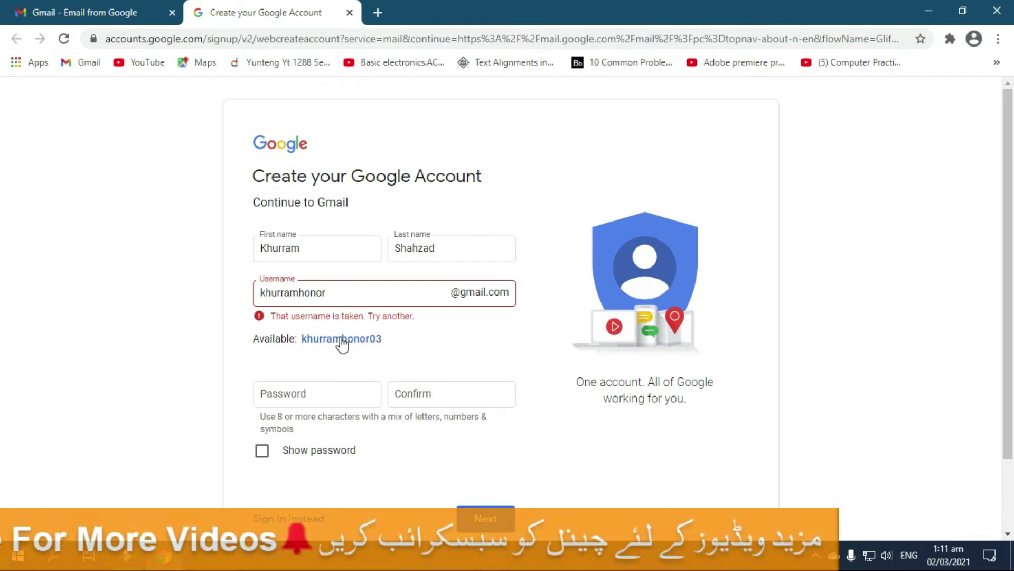
# Step: Replace the end of the username with new characters so the form accepts it
pyautogui.moveTo(326, 291); pyautogui.dragTo(305, 292)
pyautogui.write('c7')
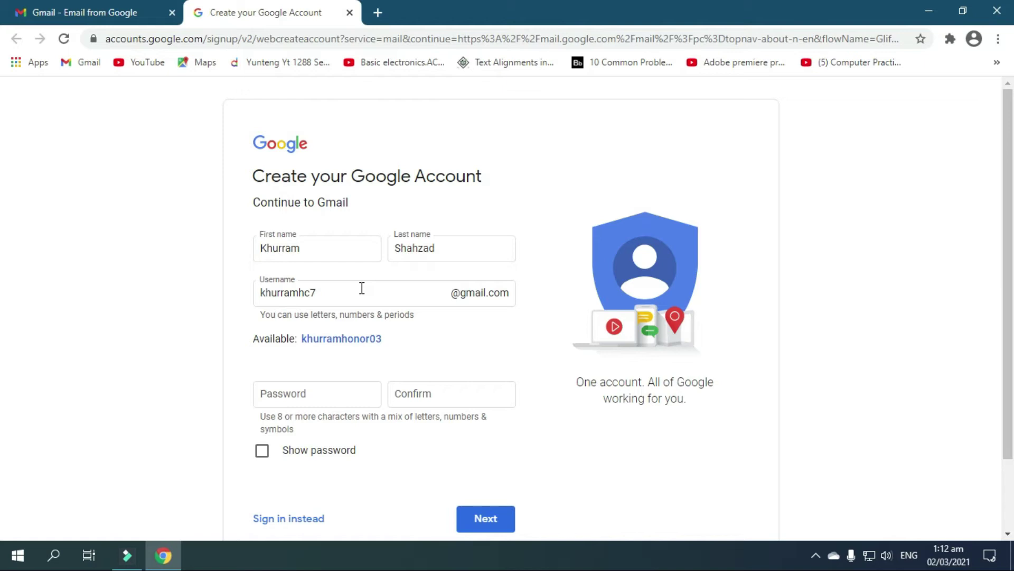
# Step: Enter and confirm the account password, then submit the name, username and password
pyautogui.click(316, 395)
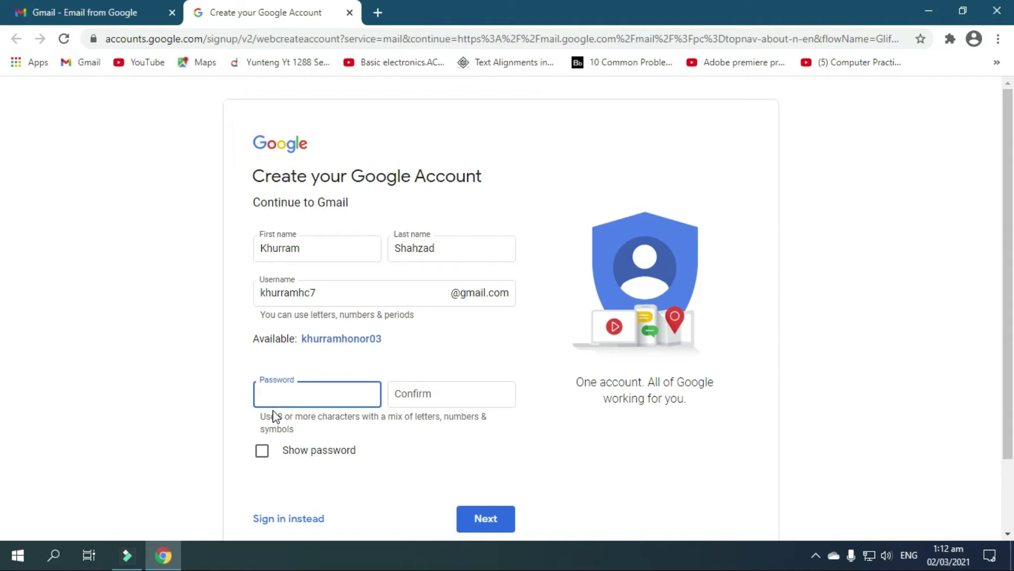
pyautogui.write('********')
pyautogui.click(444, 398)
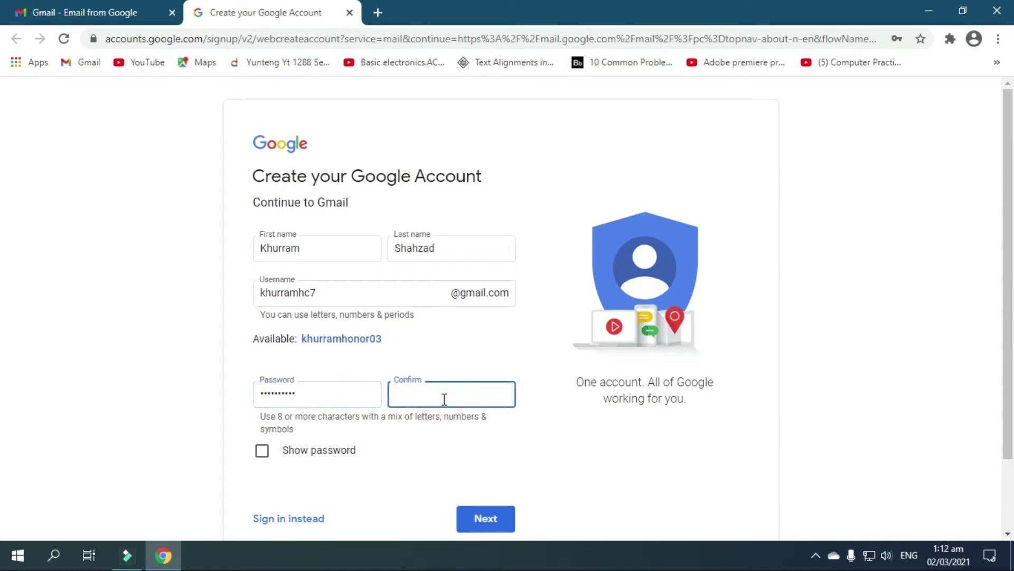
pyautogui.write('**********')
pyautogui.click(488, 525)
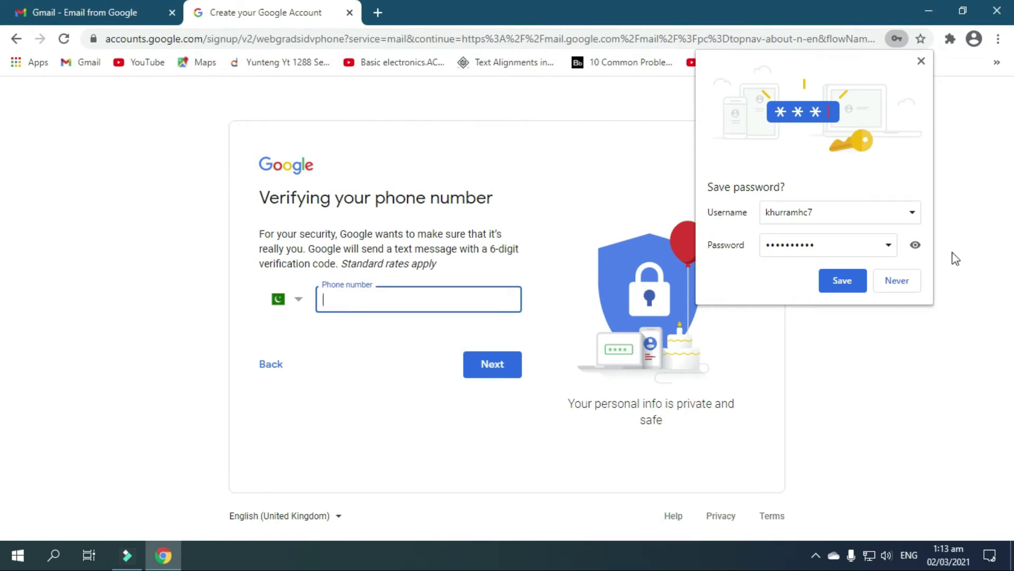
# Step: Dismiss the save-password offer and submit the phone number for verification
pyautogui.click(920, 61)
pyautogui.click(473, 299)
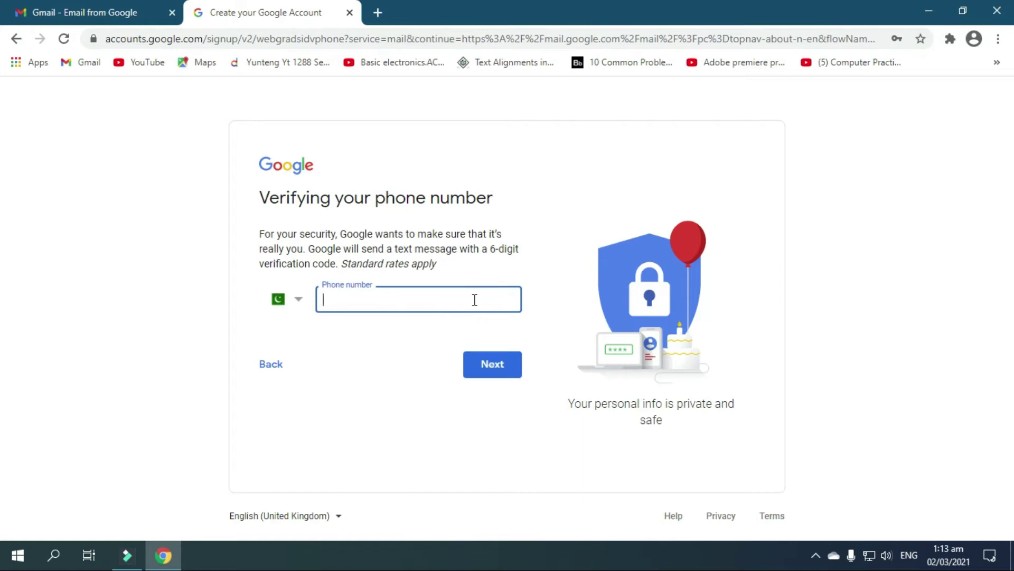
pyautogui.write('03')
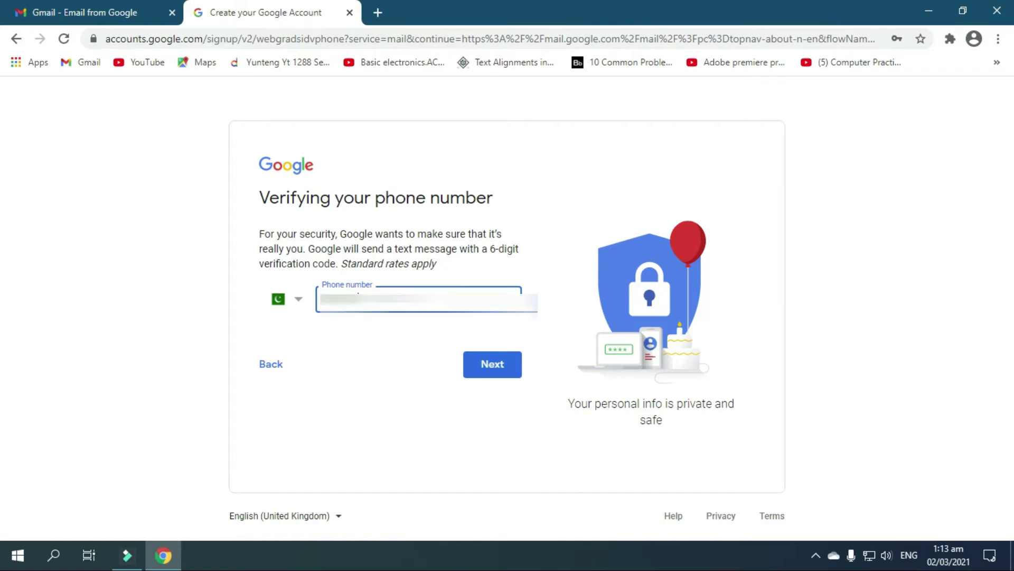
pyautogui.click(491, 363)
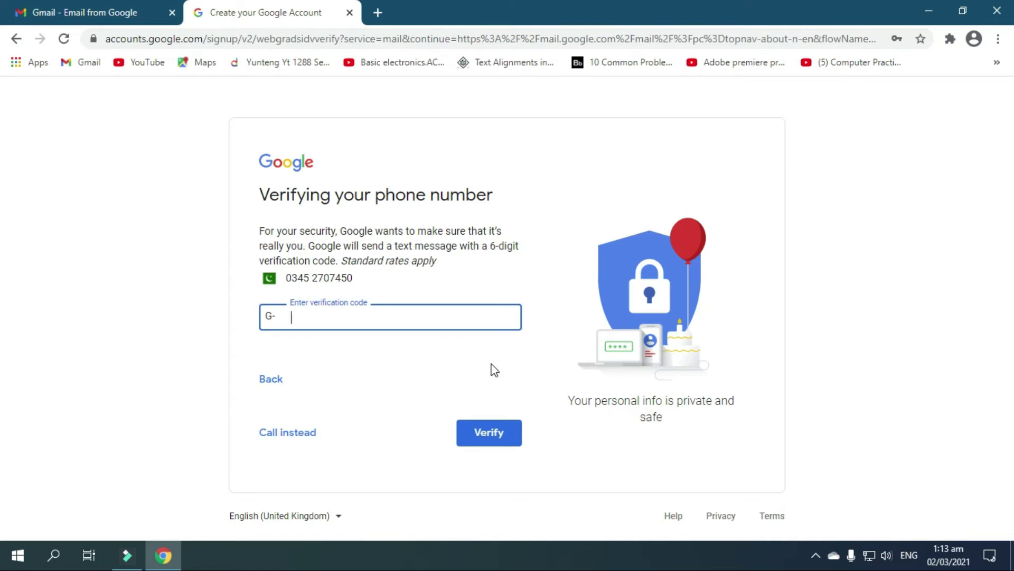
# Step: Enter the texted 6-digit verification code and confirm it
pyautogui.click(487, 435)
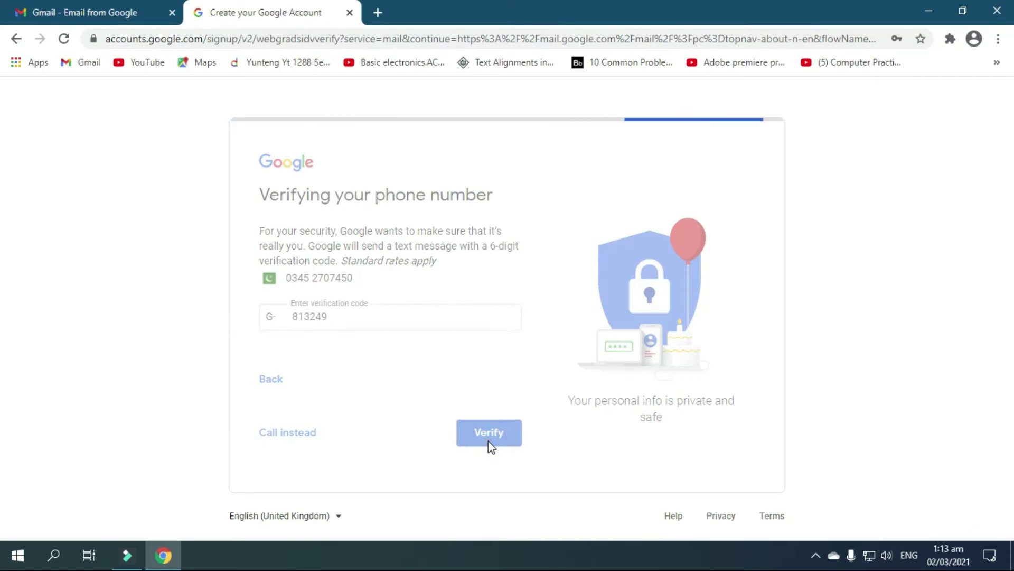
pyautogui.click(442, 325)
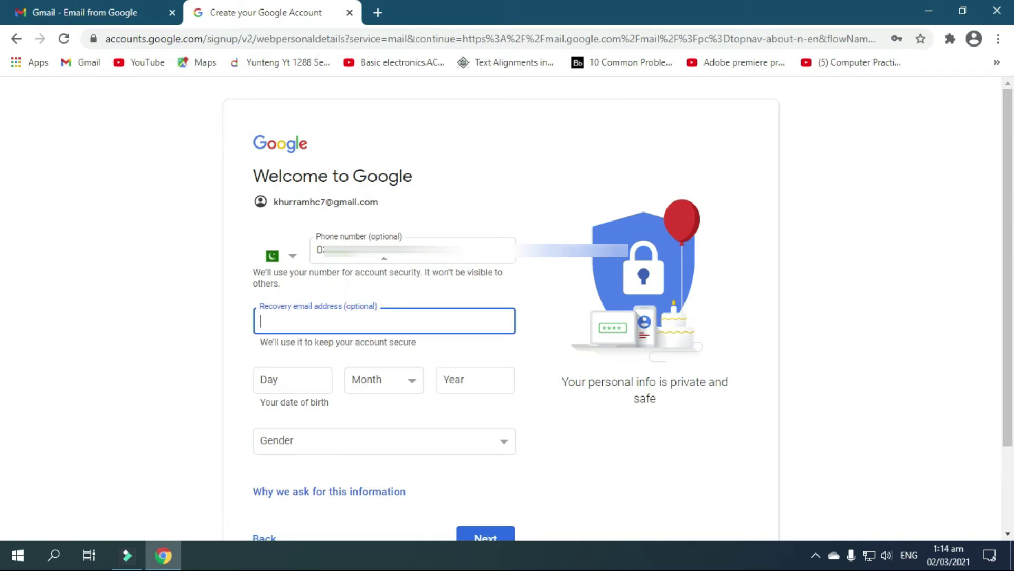
# Step: Enter the recovery e-mail address and set the birth date to 25 December
pyautogui.click(381, 314)
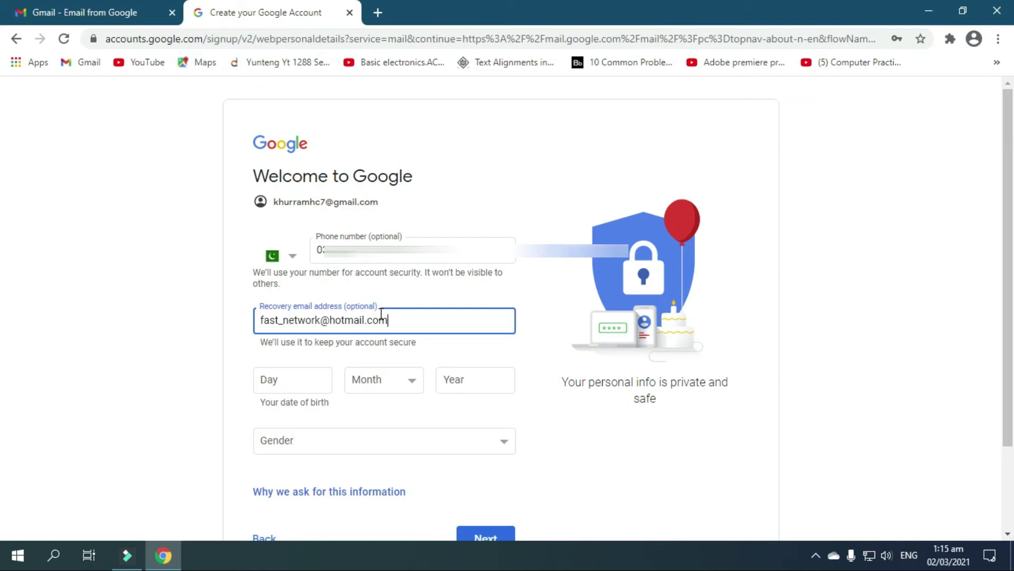
pyautogui.click(309, 384)
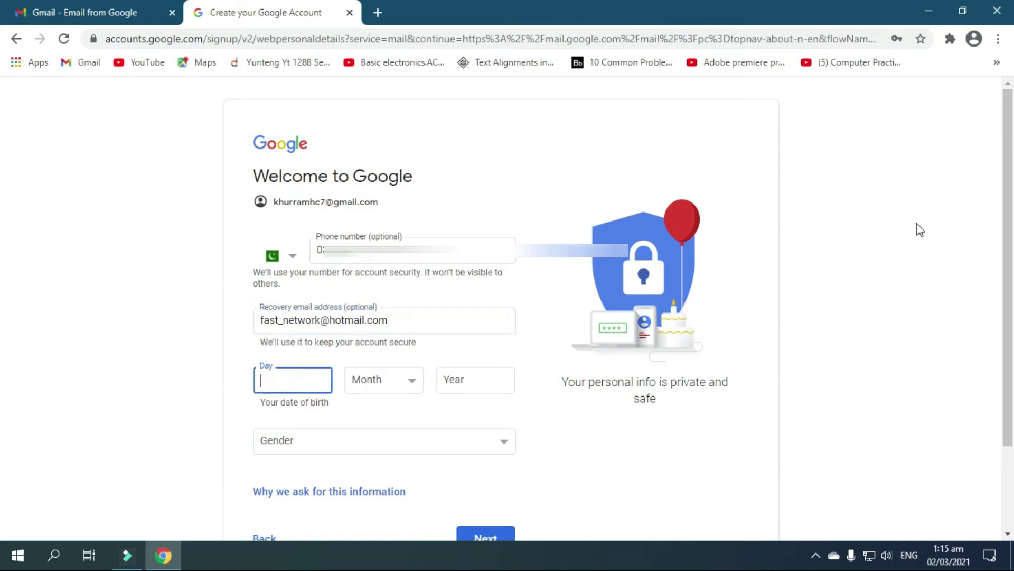
pyautogui.write('25')
pyautogui.press('Tab')
pyautogui.press('d')
# Step: Set the birth year to 1985 and gender to Male, then submit the details
pyautogui.press('Tab')
pyautogui.write('1985')
pyautogui.click(364, 441)
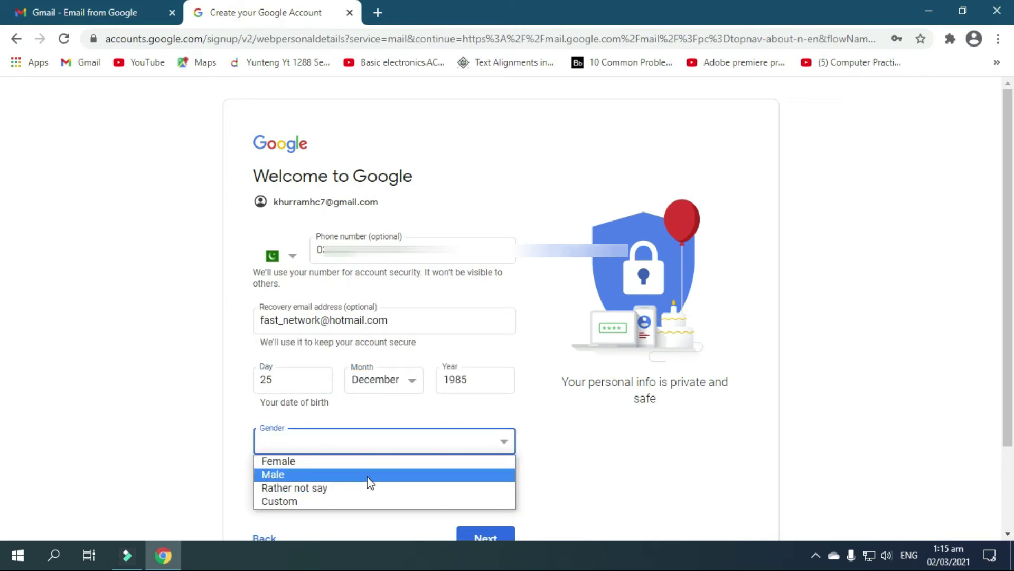
pyautogui.click(332, 478)
pyautogui.scroll(-2, 589, 472)
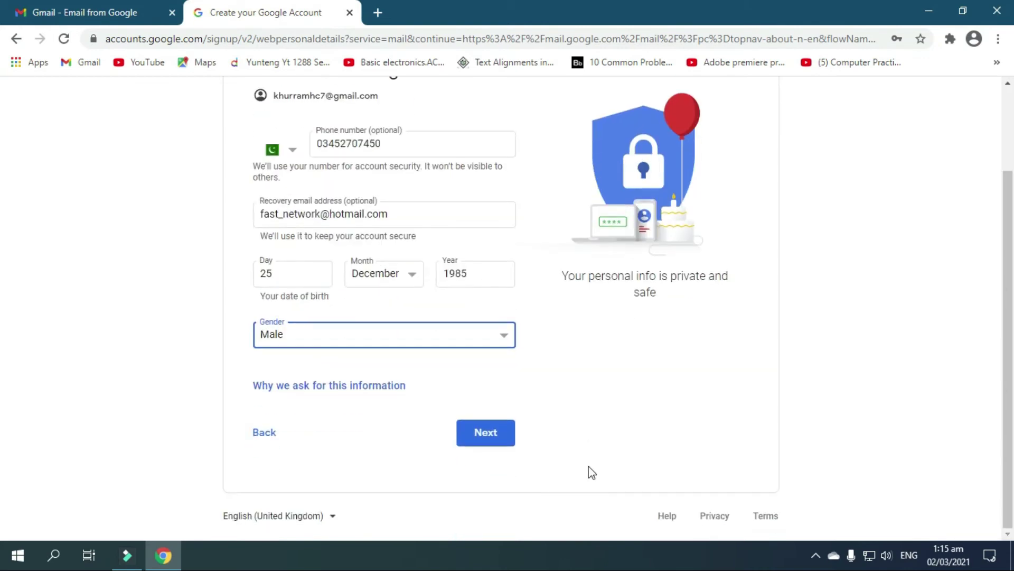
pyautogui.click(486, 436)
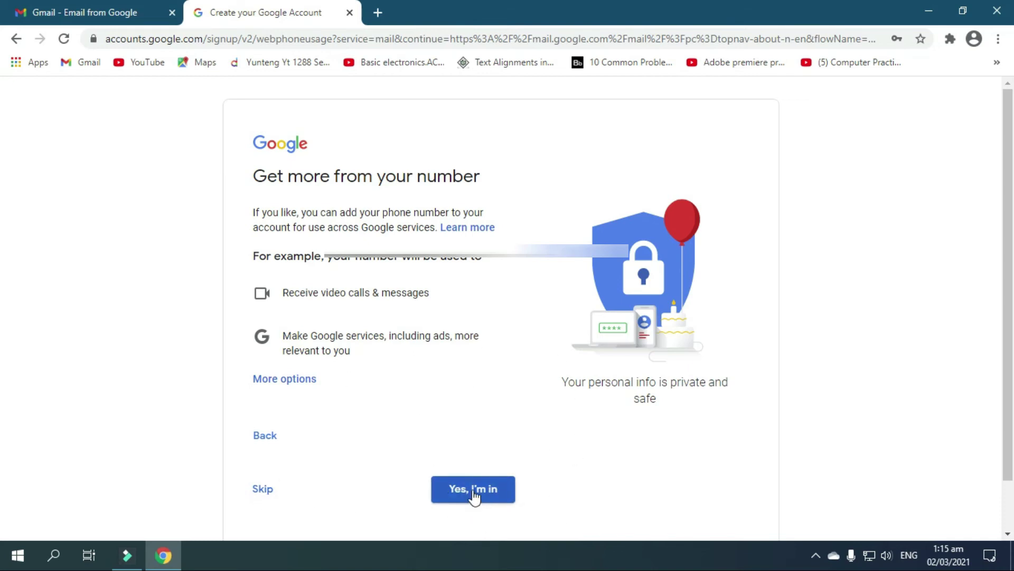
# Step: Agree to add the phone number, then accept Privacy and Terms to create the account
pyautogui.click(473, 491)
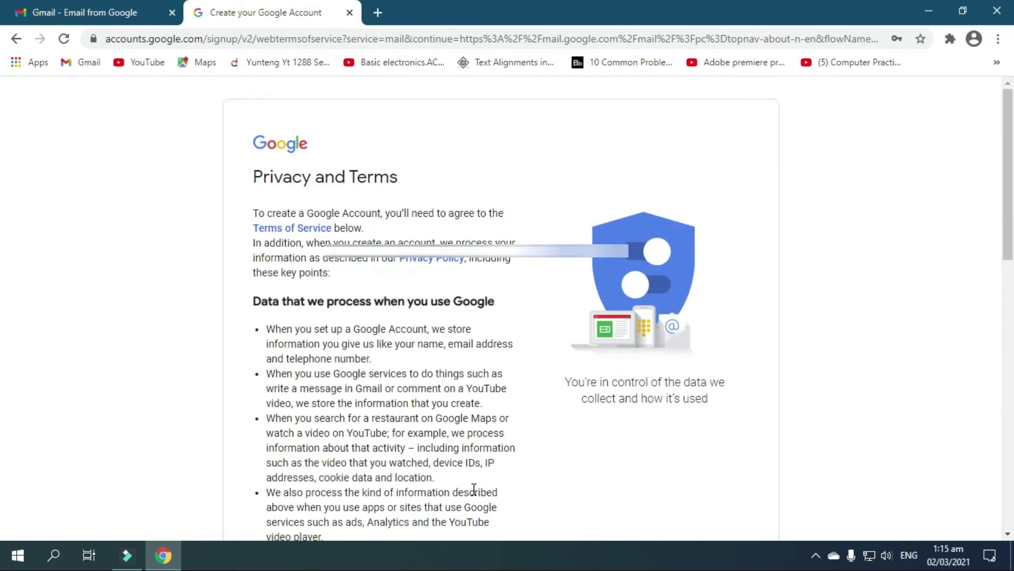
pyautogui.scroll(-15, 545, 474)
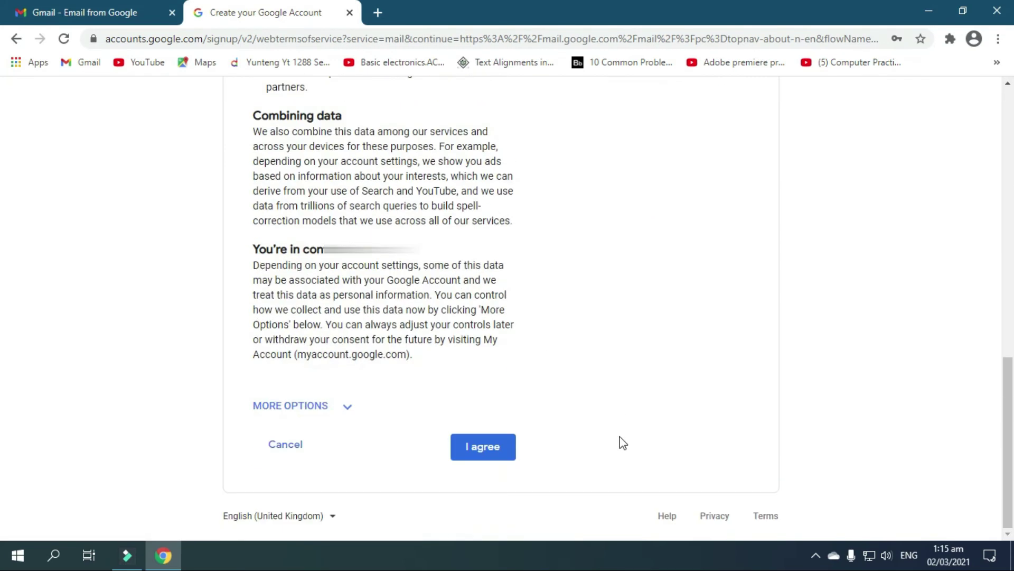
pyautogui.click(497, 460)
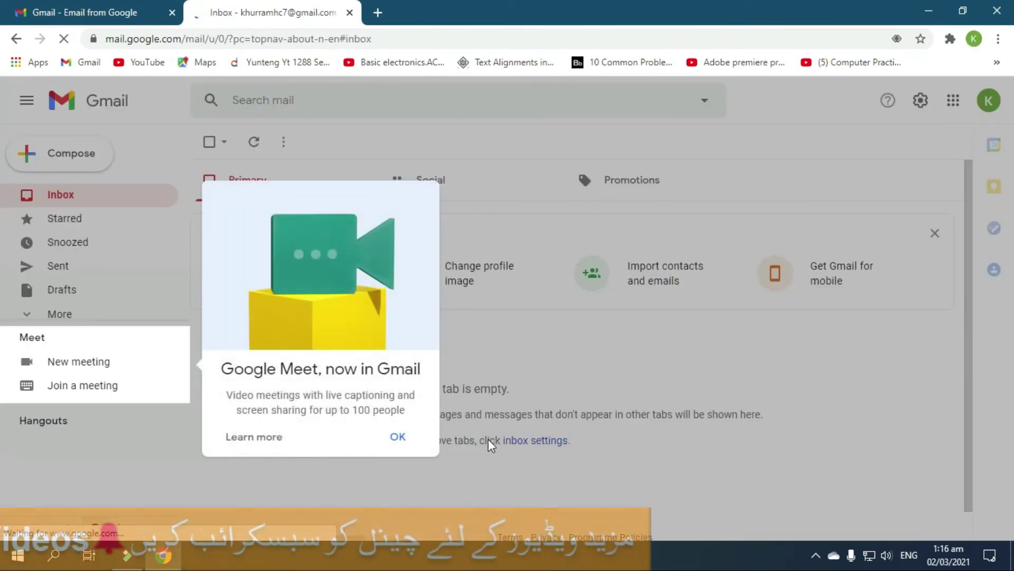
# Step: Dismiss the Google Meet notice and sign out of the new account from the avatar menu
pyautogui.click(404, 440)
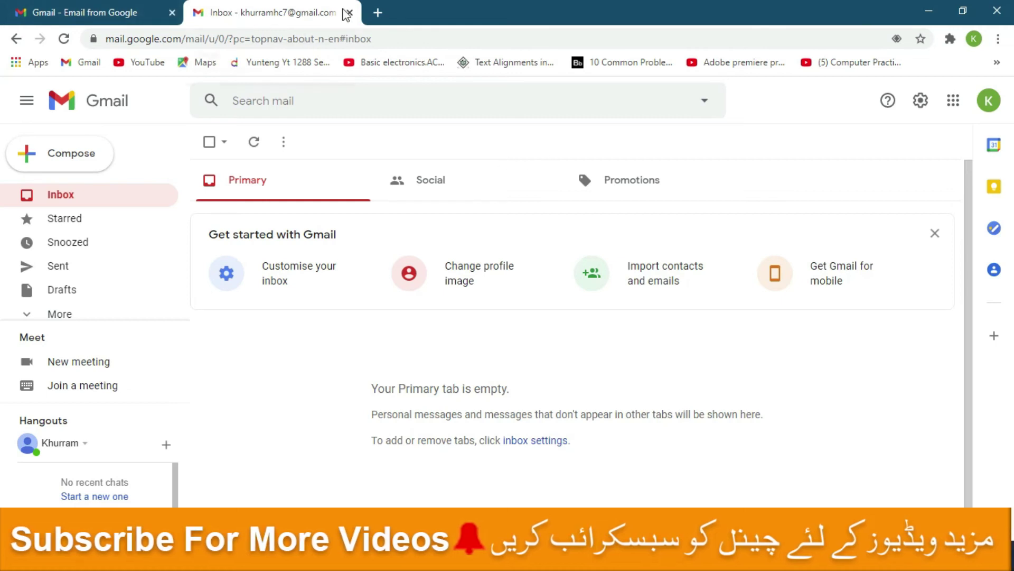
pyautogui.click(988, 100)
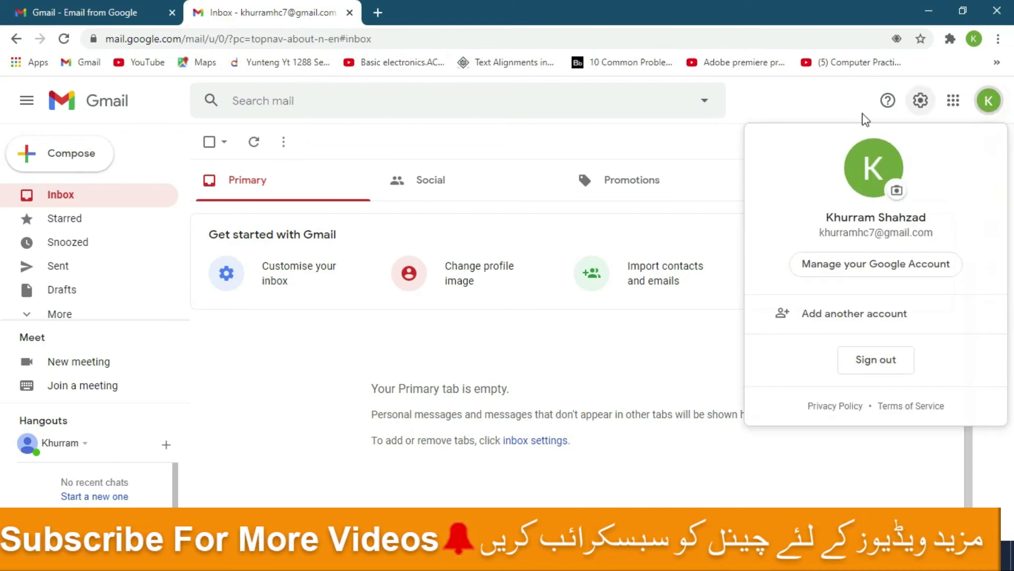
pyautogui.click(842, 96)
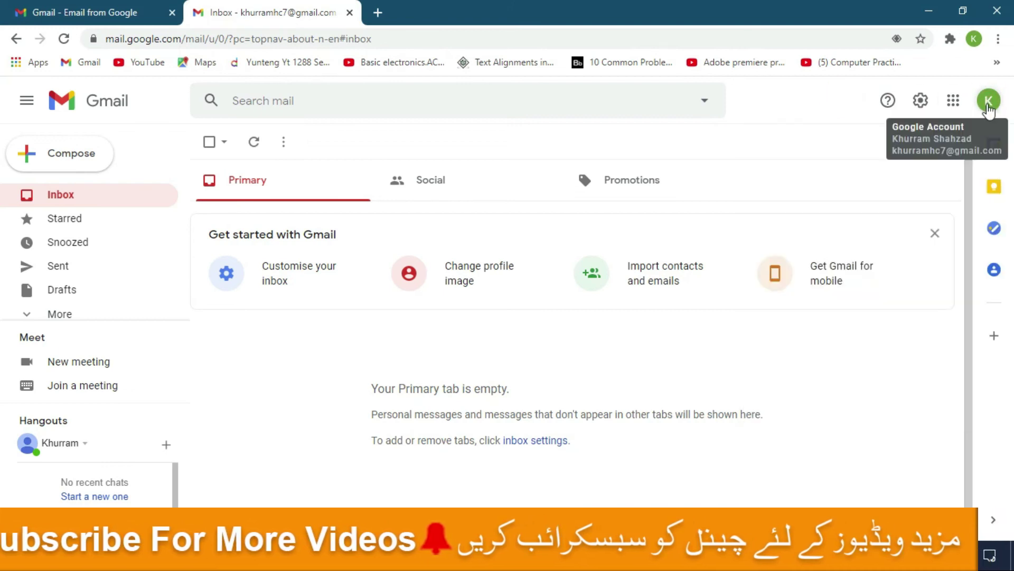
pyautogui.click(988, 103)
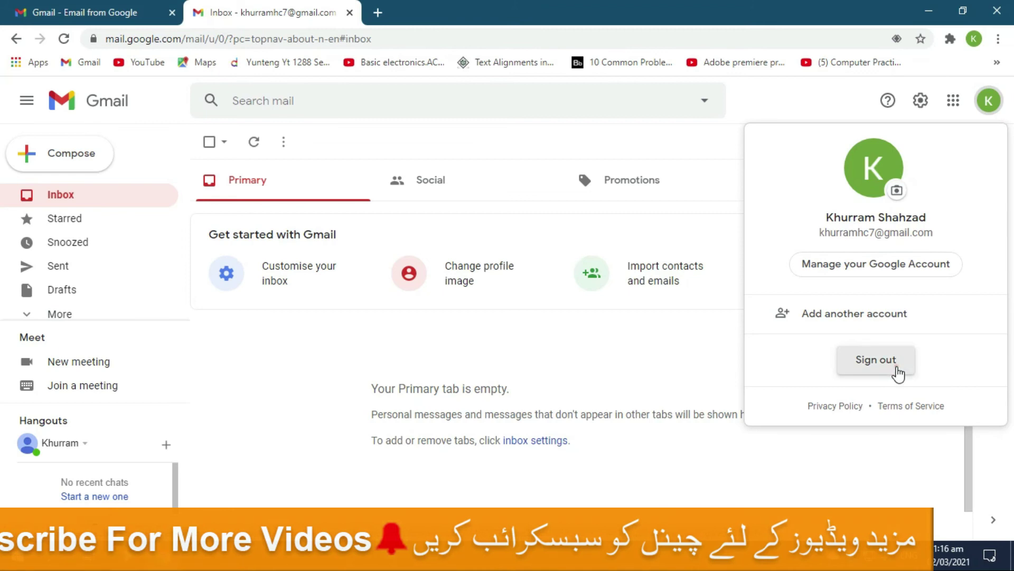
pyautogui.click(876, 360)
pyautogui.click(172, 16)
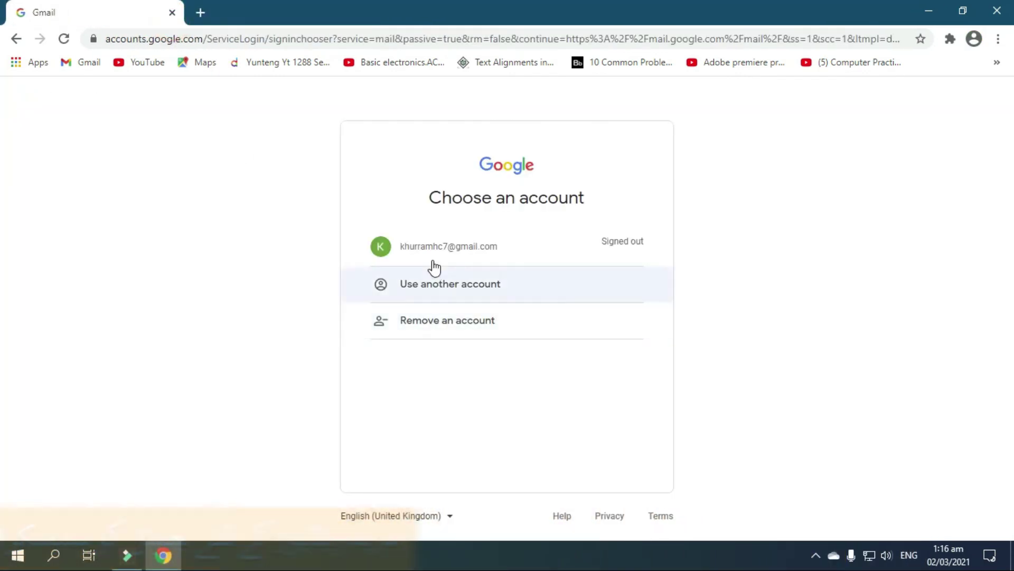
# Step: Pick the signed-out account, try password recovery options, then return to the Gmail account chooser
pyautogui.click(470, 251)
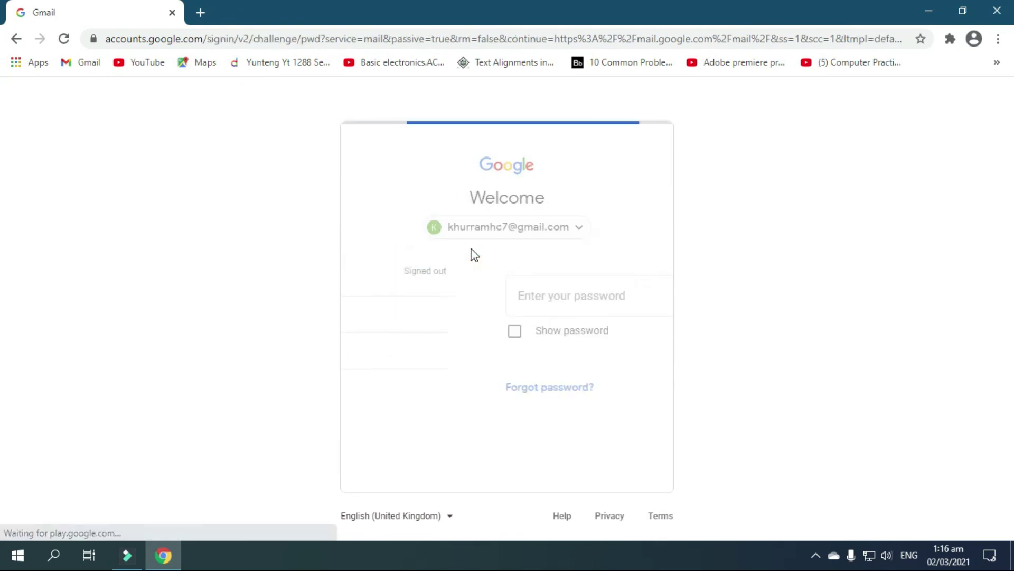
pyautogui.click(409, 390)
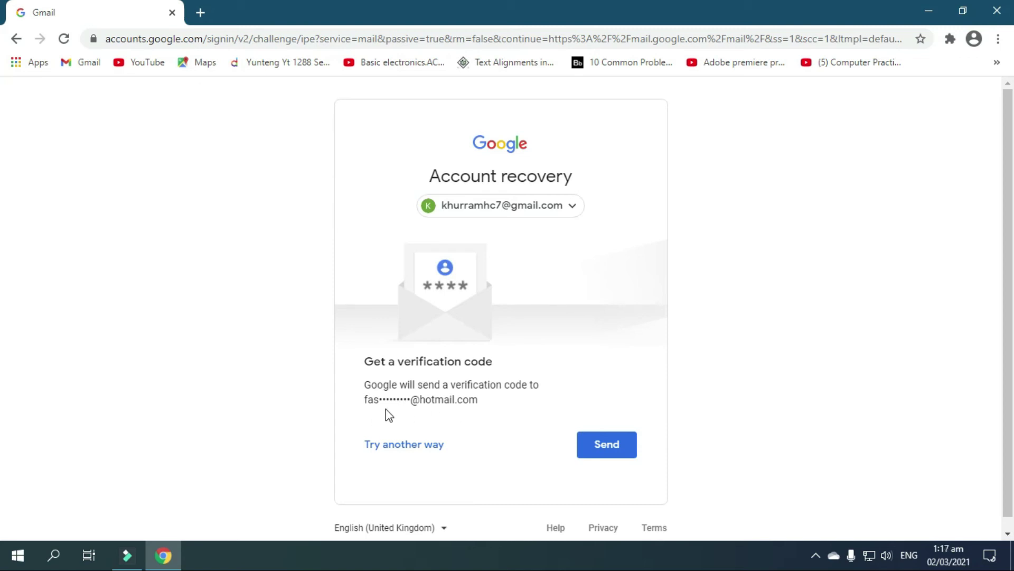
pyautogui.click(419, 449)
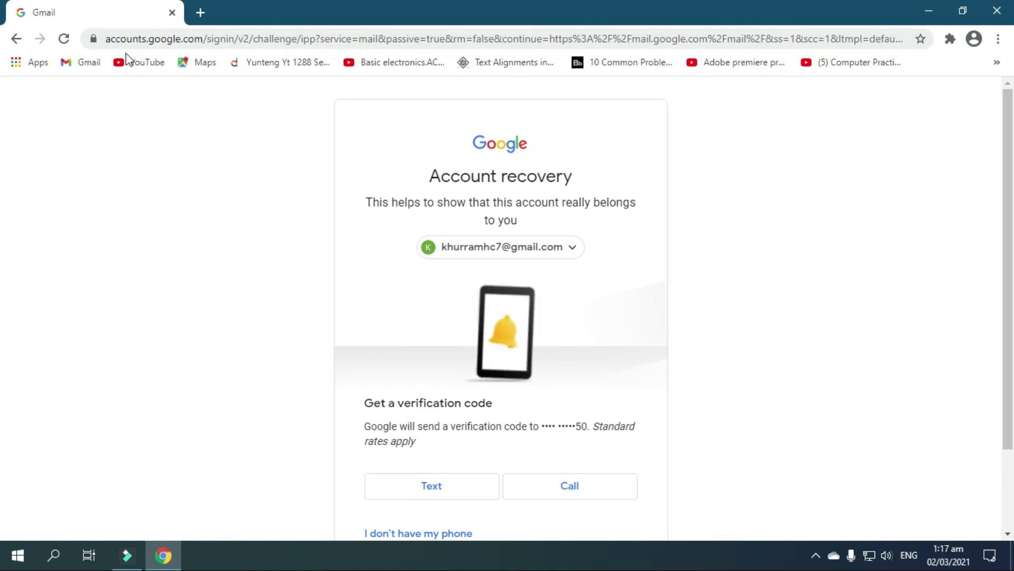
pyautogui.click(86, 67)
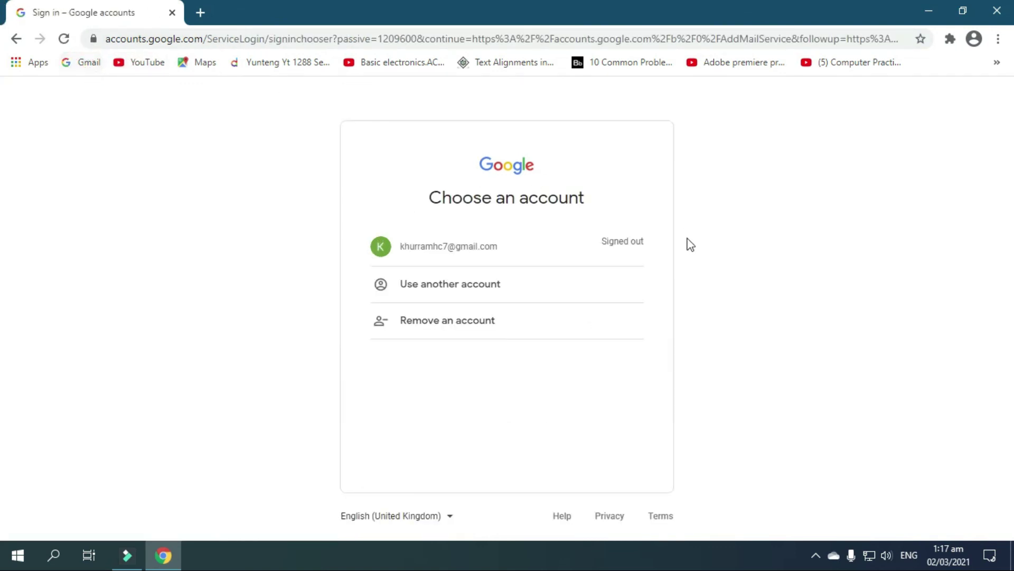
# Step: Sign back into the new account with its password and dismiss the save-password bubble
pyautogui.click(540, 244)
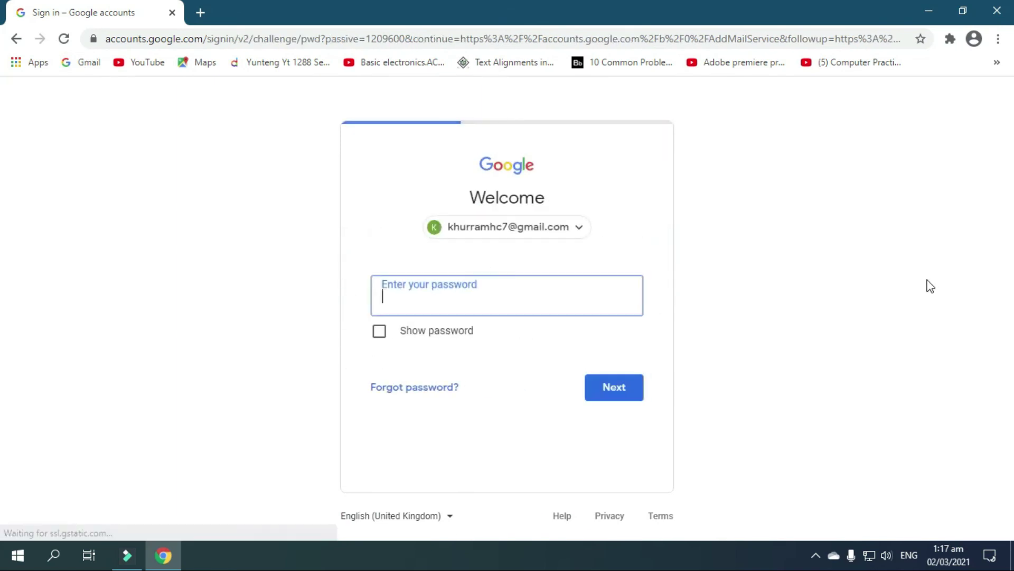
pyautogui.write('••••••••••')
pyautogui.press('Return')
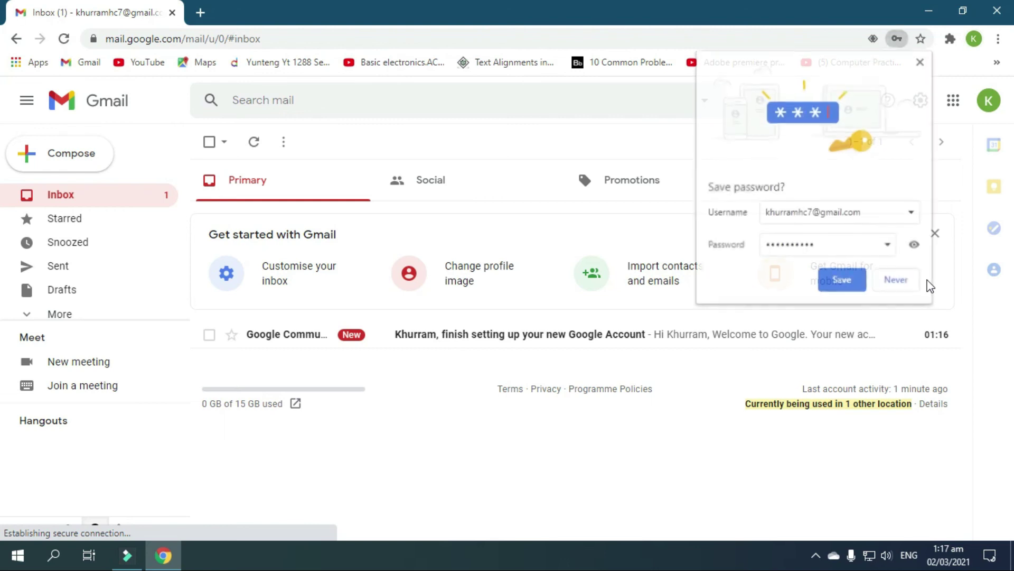
pyautogui.click(922, 60)
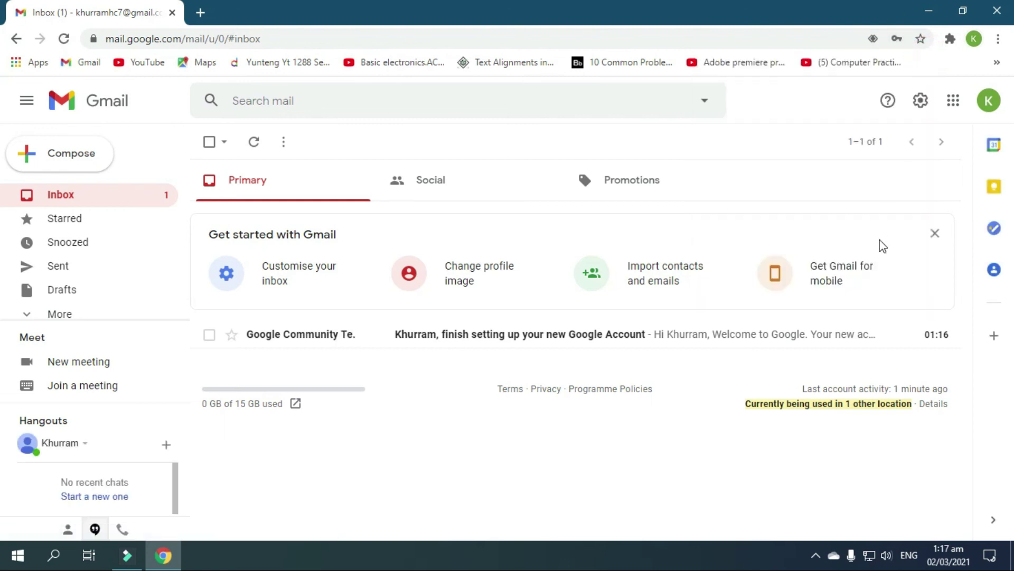